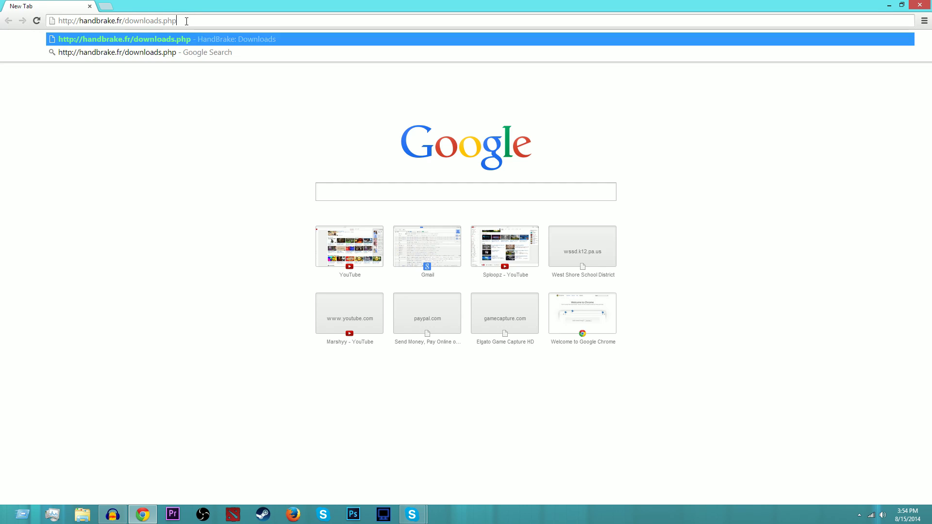
Load handbrake.fr/downloads.php and start the 64-bit Windows HandBrake installer download
{"action": "key", "text": "Return"}
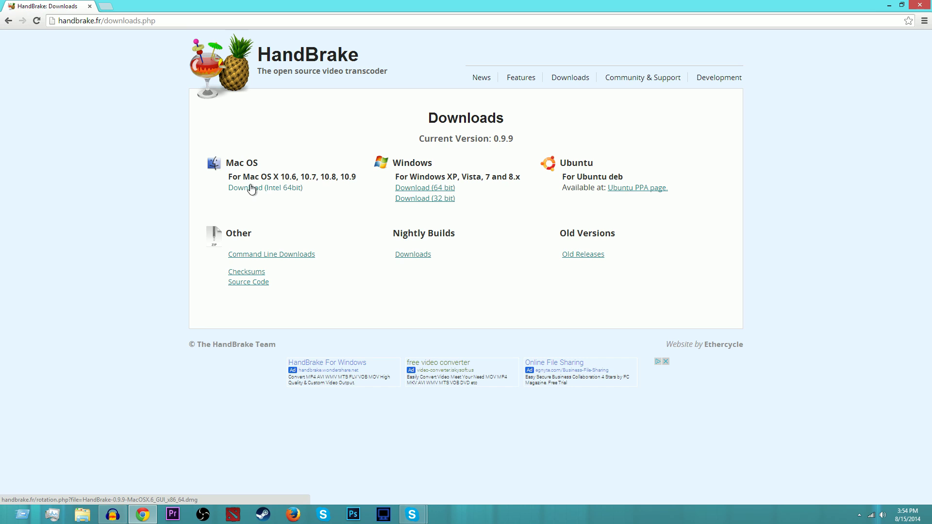
{"action": "left_click", "coordinate": [429, 186]}
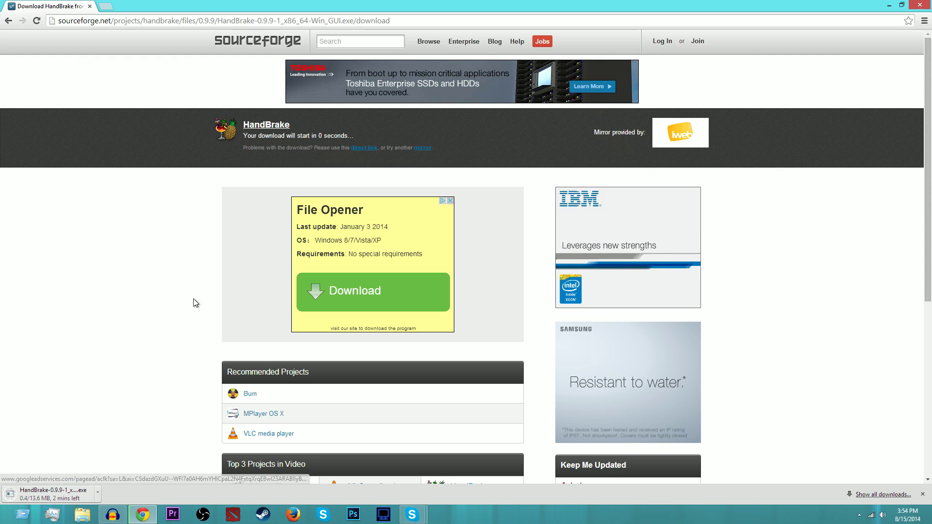
Cancel the running HandBrake download and minimize Chrome to reveal the desktop
{"action": "left_click", "coordinate": [97, 493]}
{"action": "left_click", "coordinate": [108, 478]}
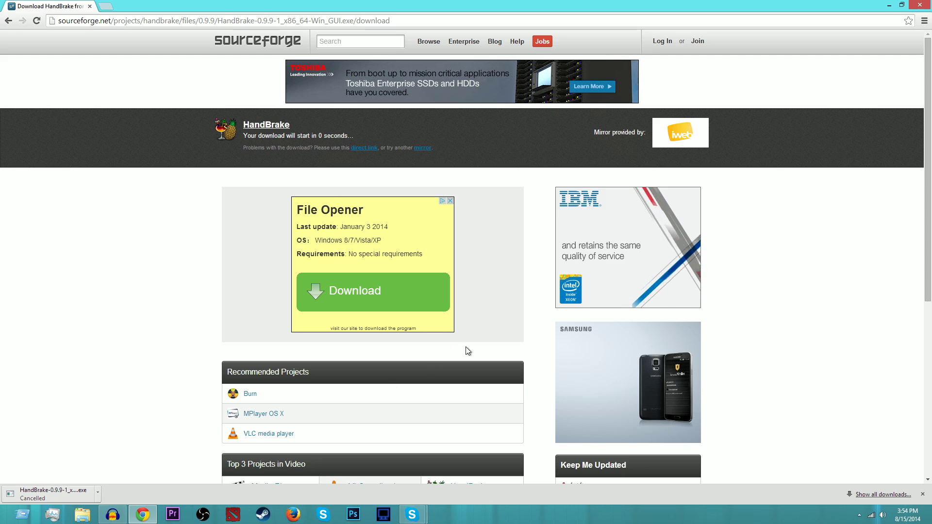
{"action": "left_click", "coordinate": [886, 6]}
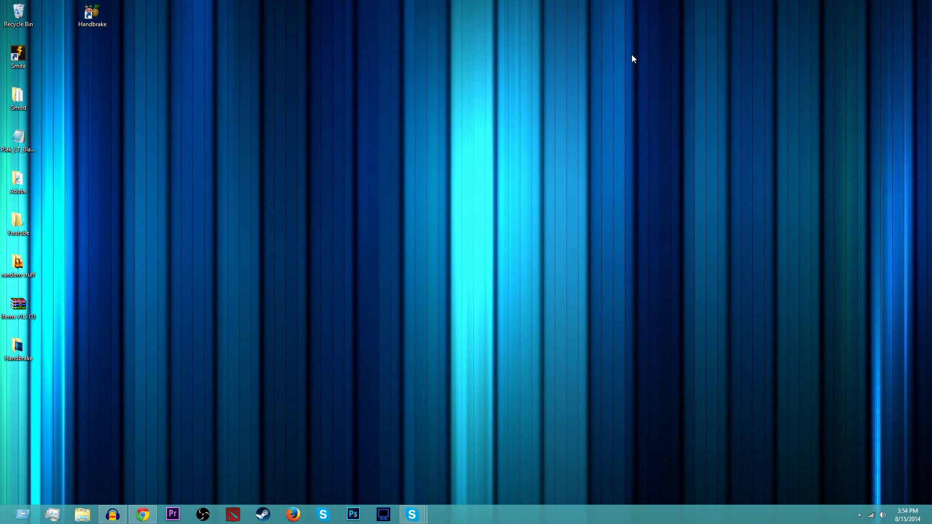
Launch HandBrake from its desktop shortcut and bring up the Source choices
{"action": "double_click", "coordinate": [92, 15]}
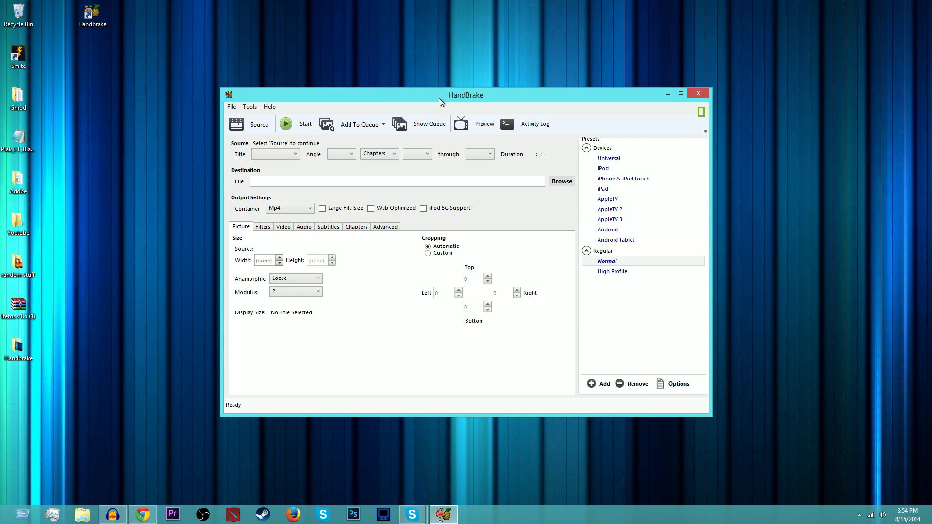
{"action": "left_click", "coordinate": [261, 126]}
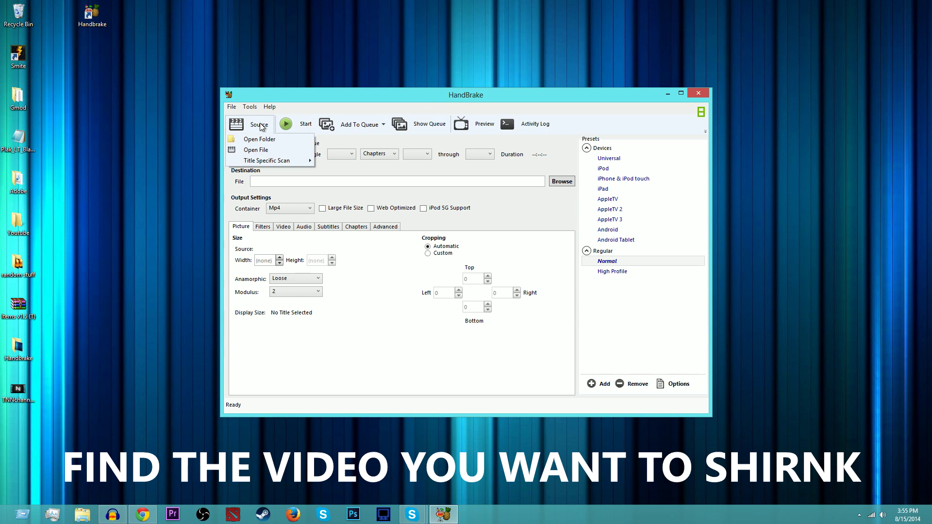
Open TNNchanneltrailer from the Desktop as the source video (1280x720, 00:01:41)
{"action": "left_click", "coordinate": [257, 150]}
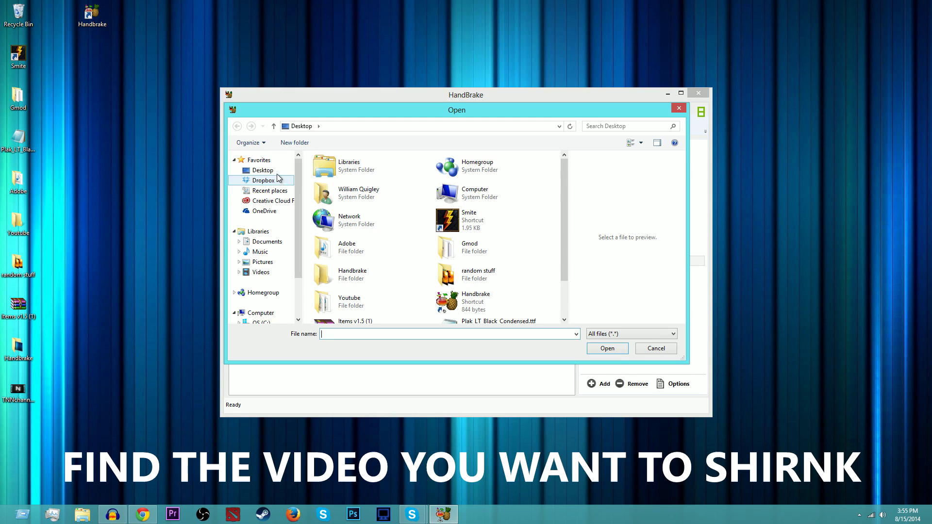
{"action": "scroll", "coordinate": [562, 208], "scroll_direction": "down", "scroll_amount": 2}
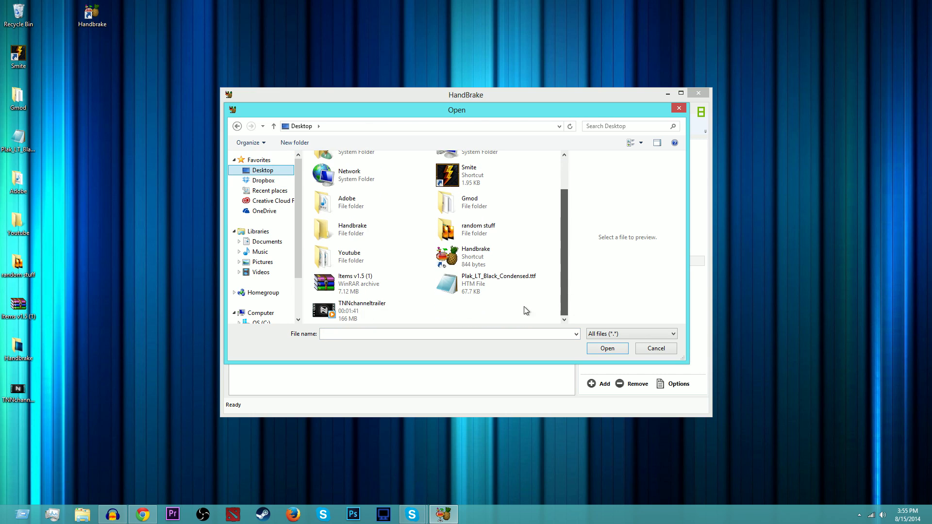
{"action": "left_click", "coordinate": [371, 308]}
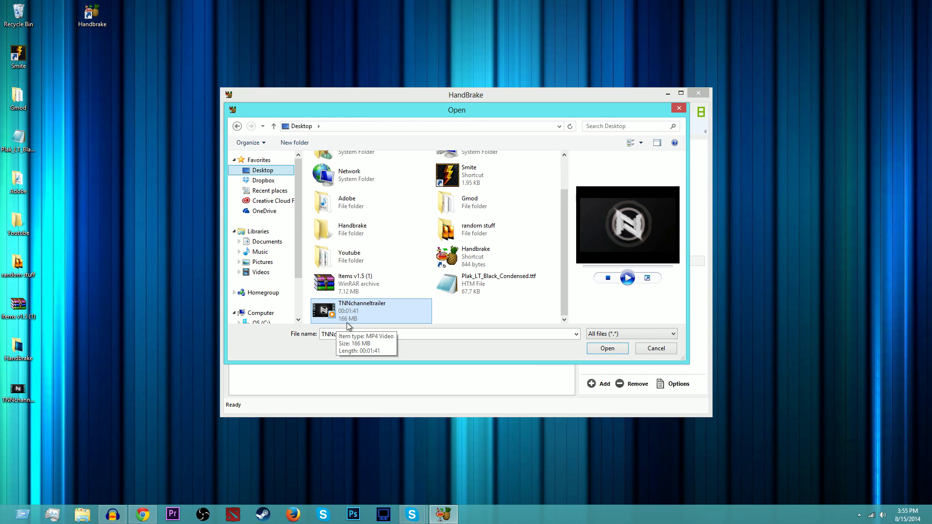
{"action": "left_click", "coordinate": [595, 349]}
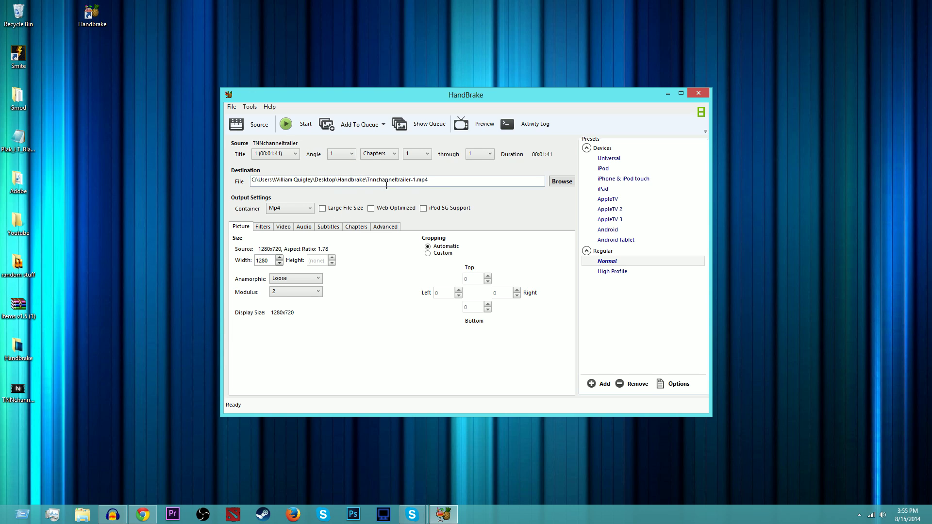
Enable Web Optimized and set x264 reference frames to 4 on the Advanced tab
{"action": "left_click", "coordinate": [371, 208]}
{"action": "left_click", "coordinate": [284, 227]}
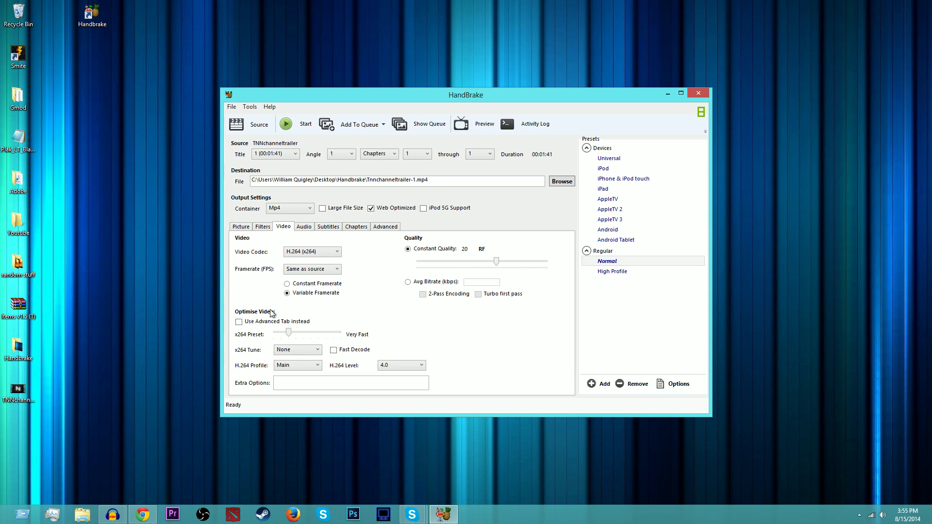
{"action": "left_click", "coordinate": [238, 323]}
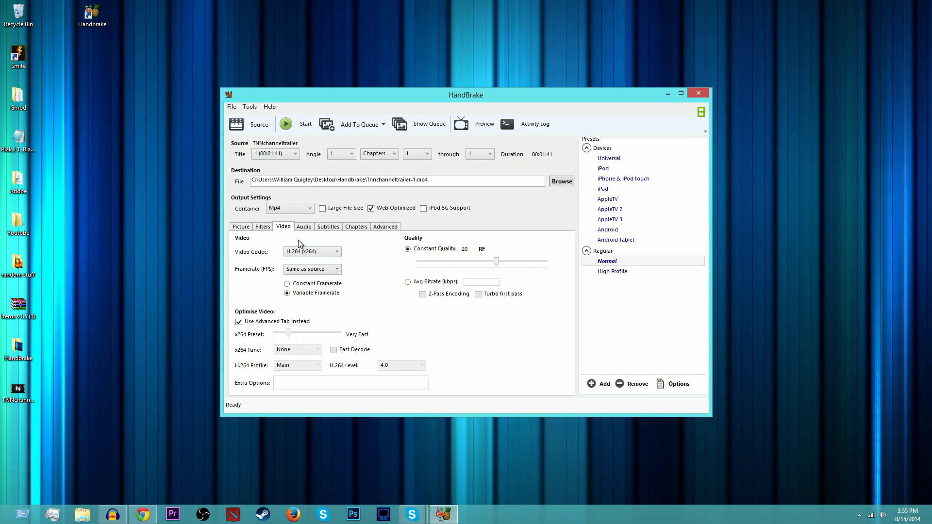
{"action": "left_click", "coordinate": [379, 230]}
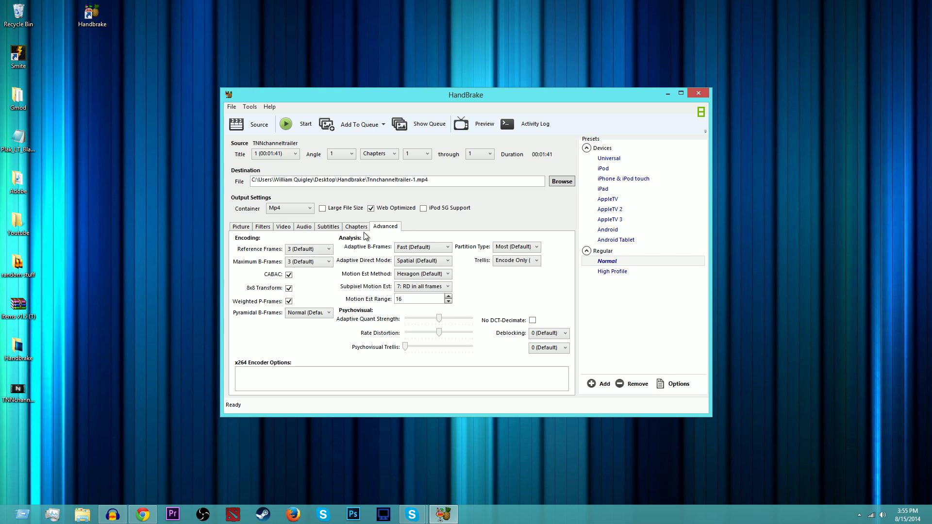
{"action": "left_click", "coordinate": [327, 249]}
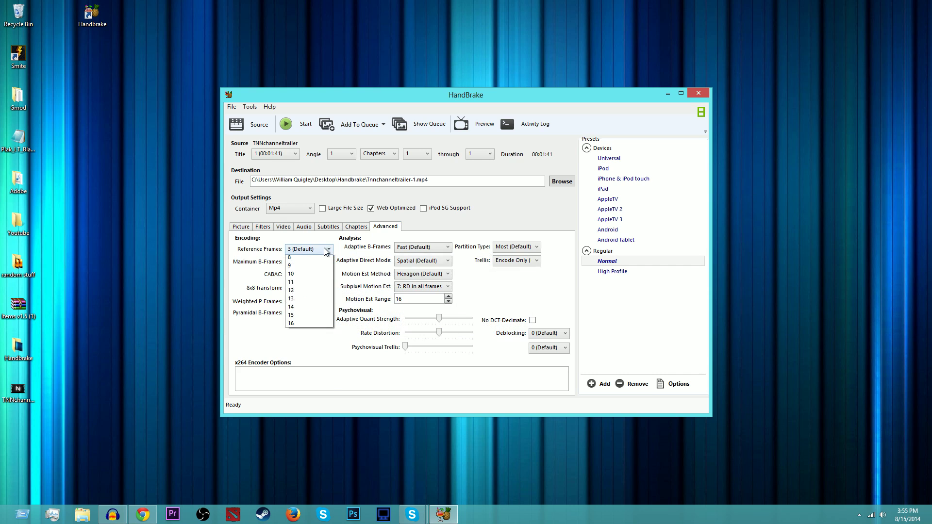
{"action": "left_click", "coordinate": [309, 287]}
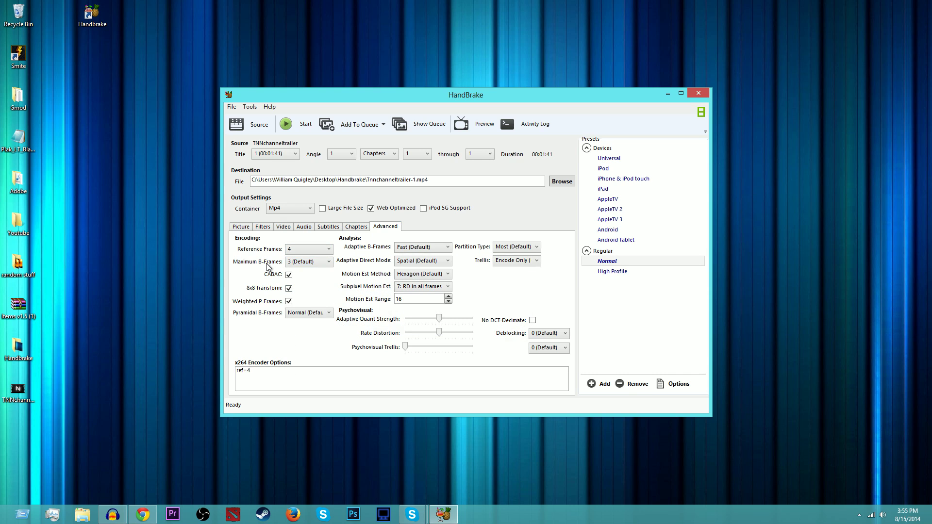
Lower the audio bitrate to 128 and encode the trailer to Tnnchanneltrailer-1.mp4
{"action": "left_click", "coordinate": [304, 226]}
{"action": "left_click", "coordinate": [469, 267]}
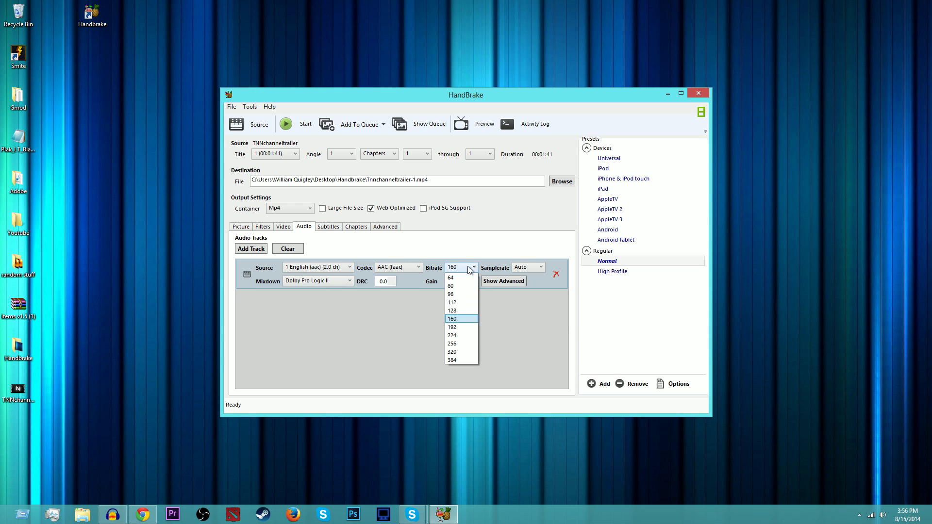
{"action": "left_click", "coordinate": [464, 311]}
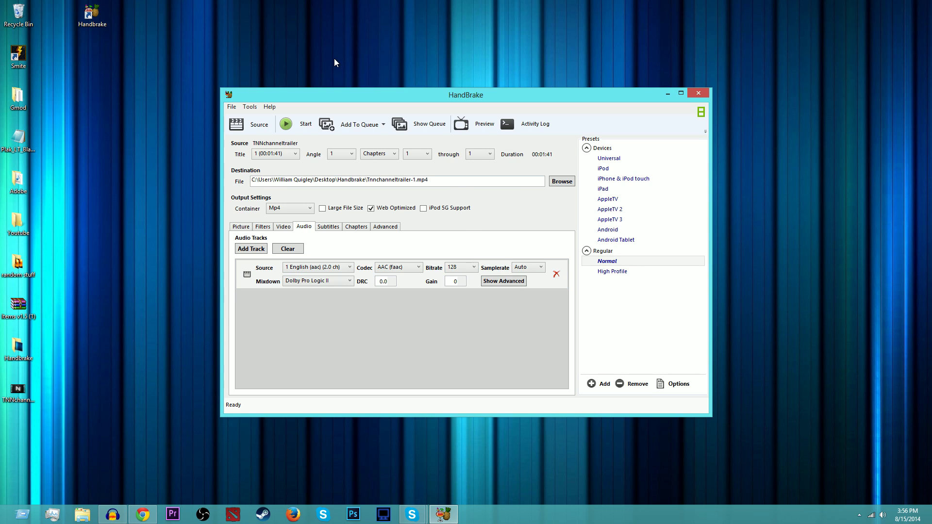
{"action": "left_click", "coordinate": [302, 129]}
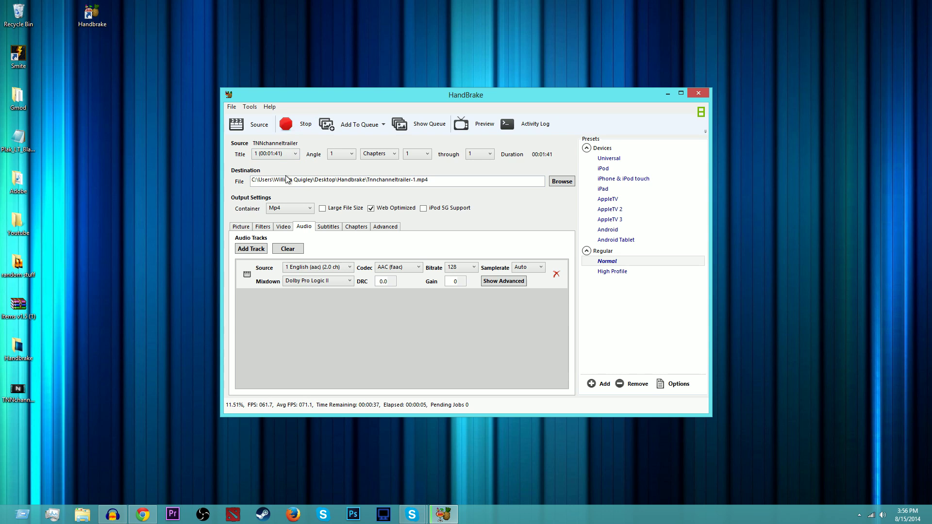
{"action": "left_click", "coordinate": [291, 124]}
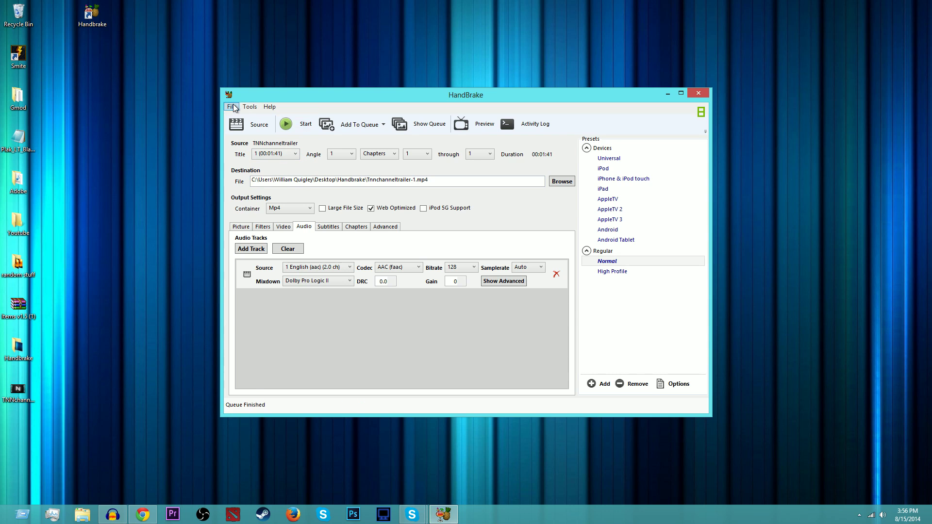
Set the Output Files default path to the Desktop in Tools > Options, then close preferences
{"action": "left_click", "coordinate": [232, 107]}
{"action": "mouse_move", "coordinate": [250, 111]}
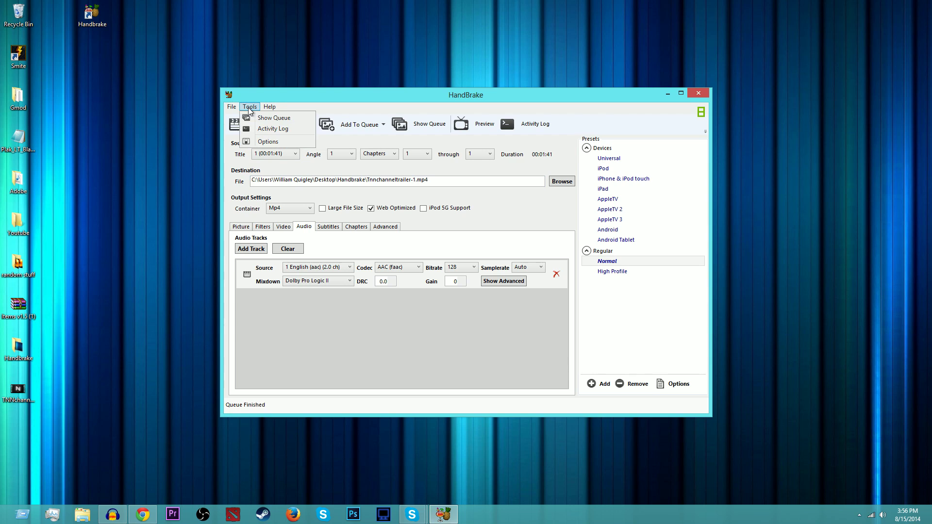
{"action": "left_click", "coordinate": [256, 141]}
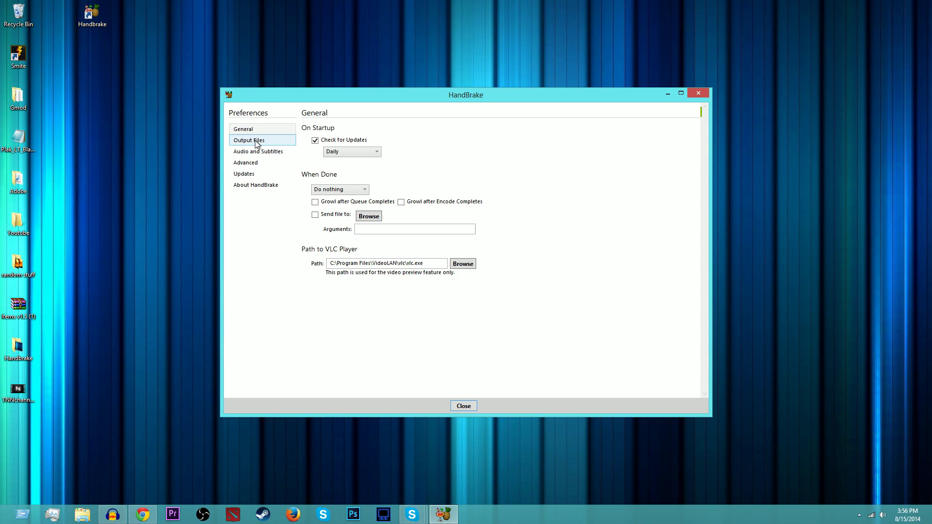
{"action": "left_click", "coordinate": [253, 140]}
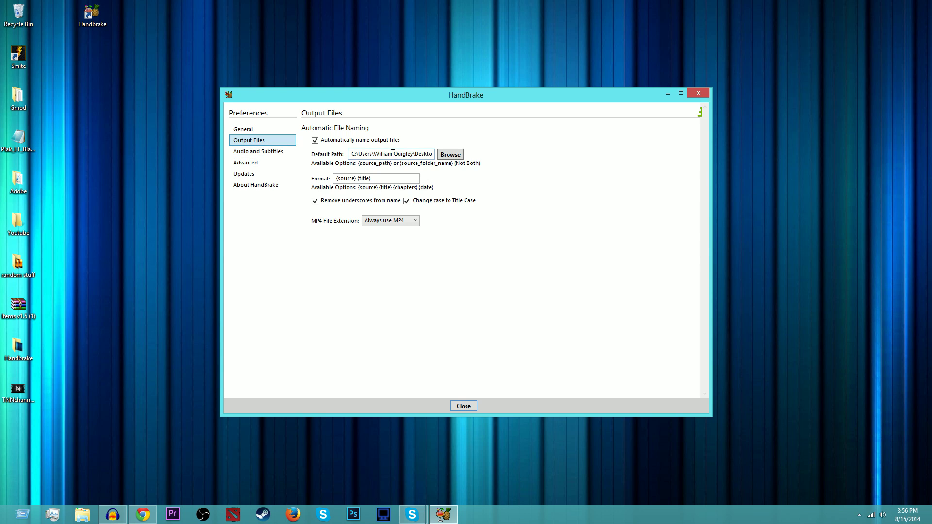
{"action": "left_click", "coordinate": [444, 155]}
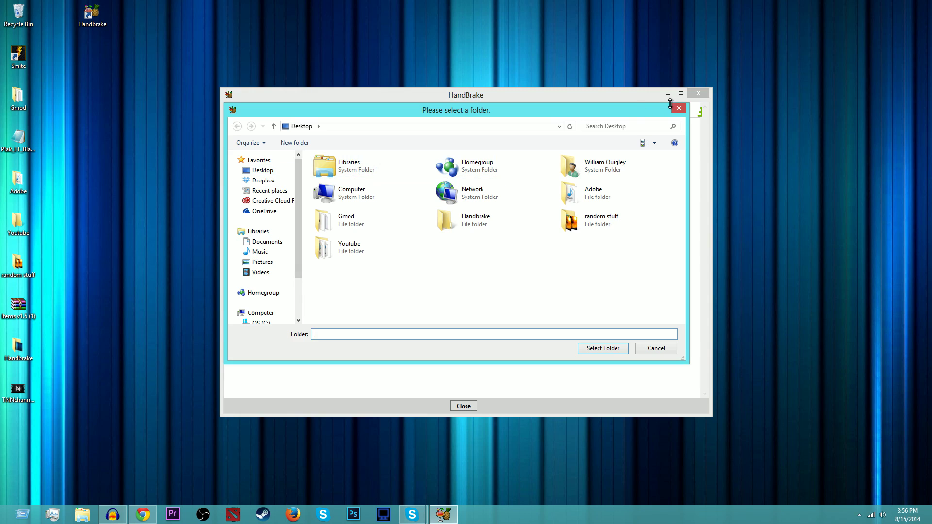
{"action": "left_click", "coordinate": [679, 108]}
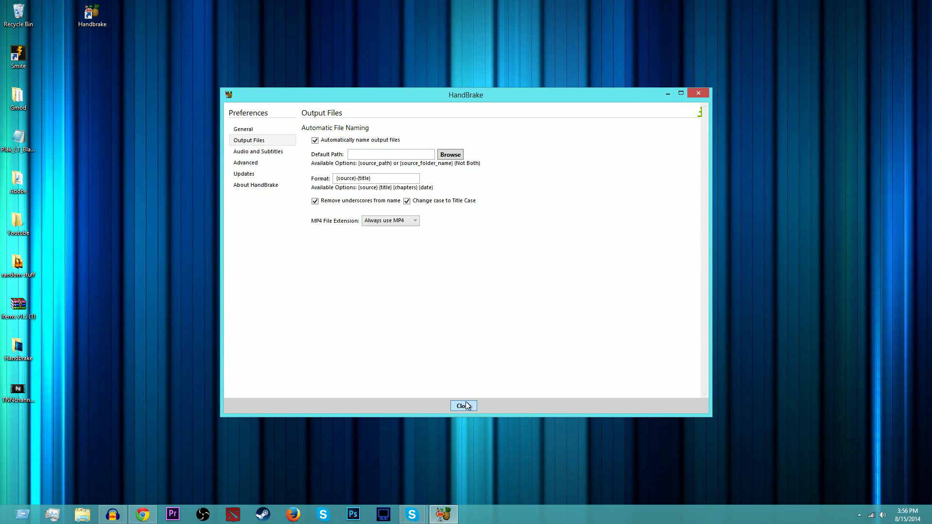
{"action": "left_click", "coordinate": [444, 155]}
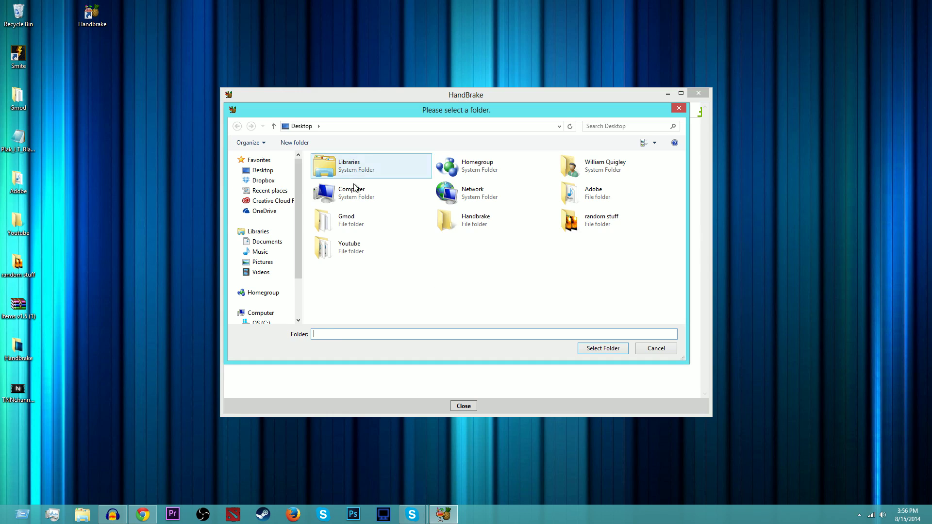
{"action": "left_click", "coordinate": [277, 172]}
{"action": "left_click", "coordinate": [596, 352]}
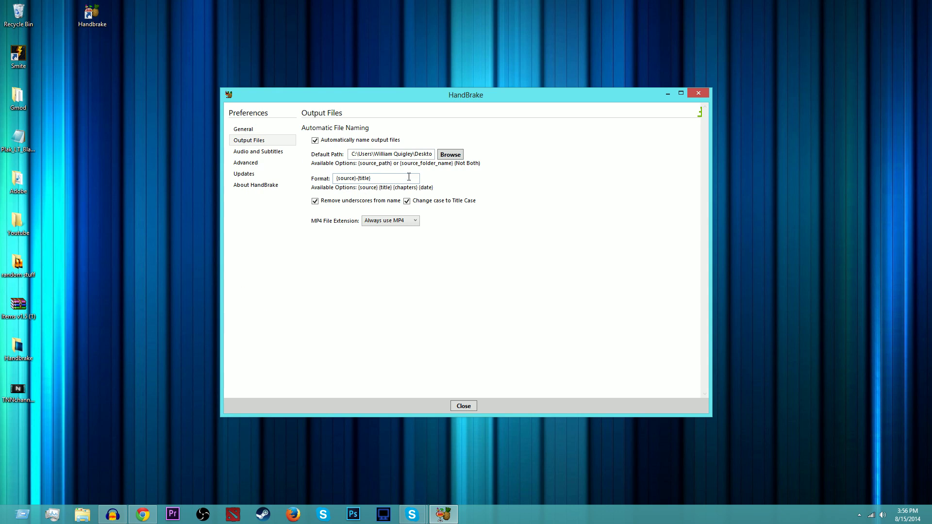
{"action": "left_click", "coordinate": [464, 407]}
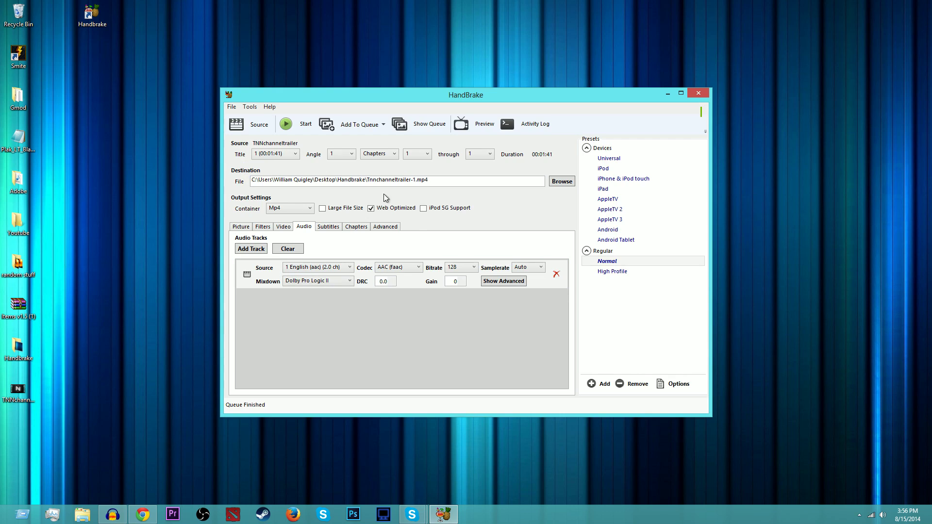
Re-encode the trailer, confirming the overwrite of Tnnchanneltrailer-1.mp4
{"action": "left_click", "coordinate": [298, 123]}
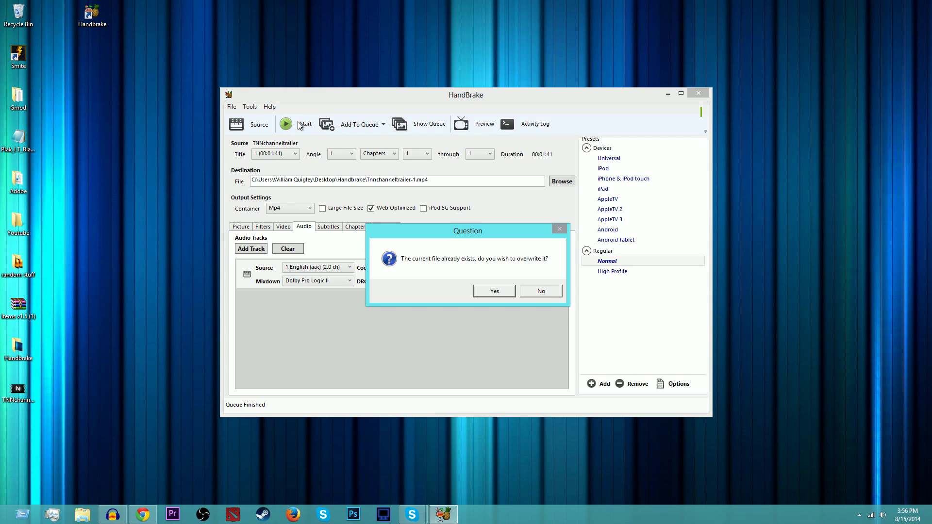
{"action": "left_click", "coordinate": [493, 293]}
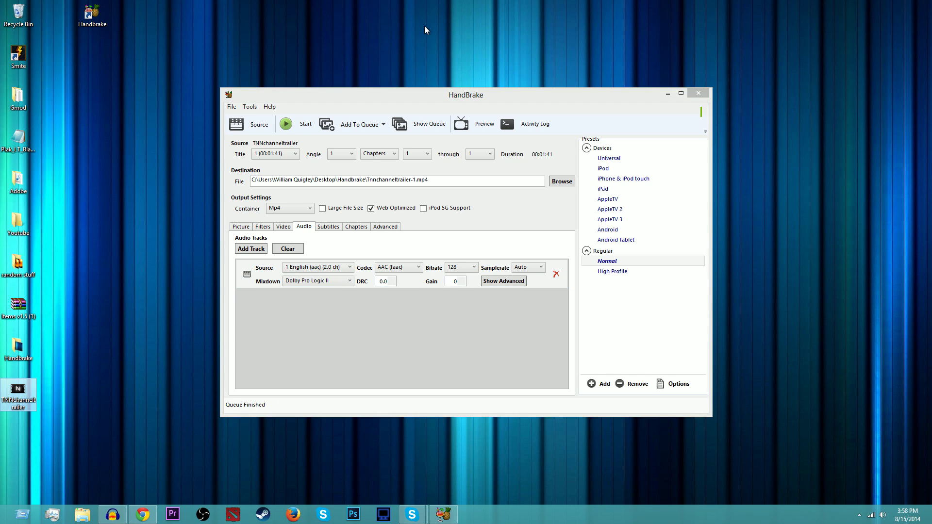
Drag Tnnchanneltrailer-1 from the Handbrake folder onto the desktop and minimize HandBrake
{"action": "double_click", "coordinate": [25, 346]}
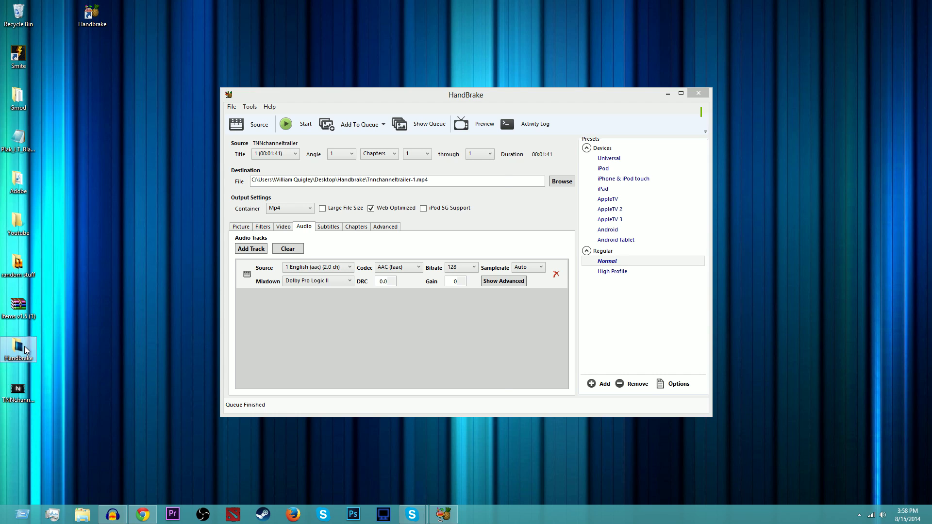
{"action": "left_click_drag", "start_coordinate": [199, 180], "coordinate": [19, 454]}
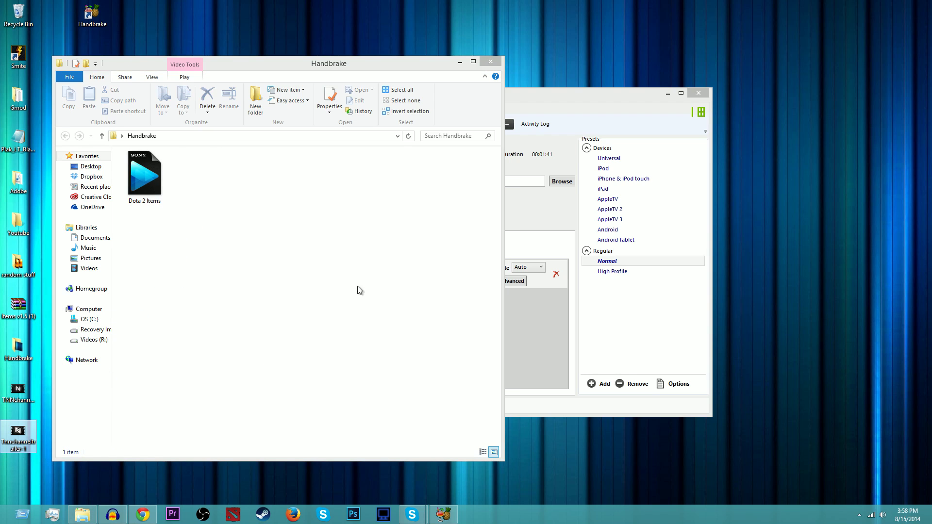
{"action": "left_click", "coordinate": [490, 62]}
{"action": "left_click", "coordinate": [667, 93]}
Compare details of the original and re-encoded trailers, then play the original TNNchanneltrailer
{"action": "left_click", "coordinate": [21, 391]}
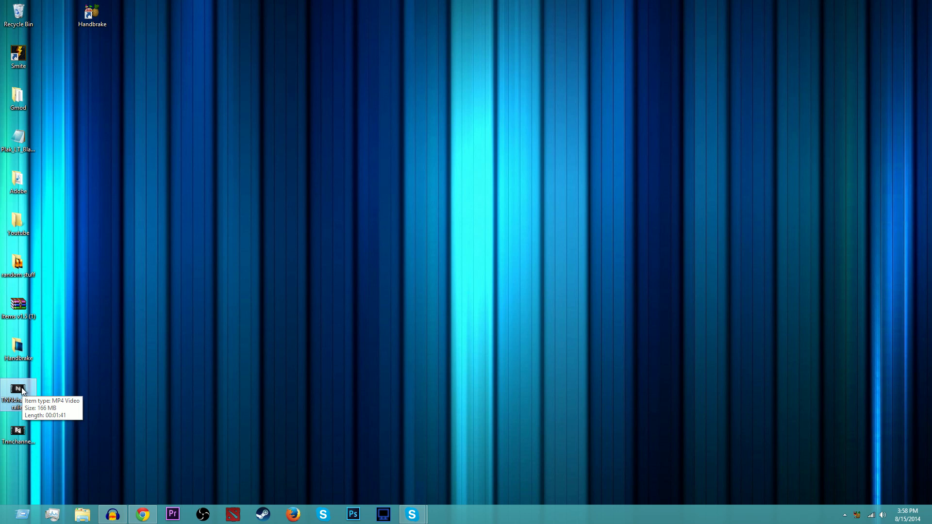
{"action": "left_click", "coordinate": [21, 436]}
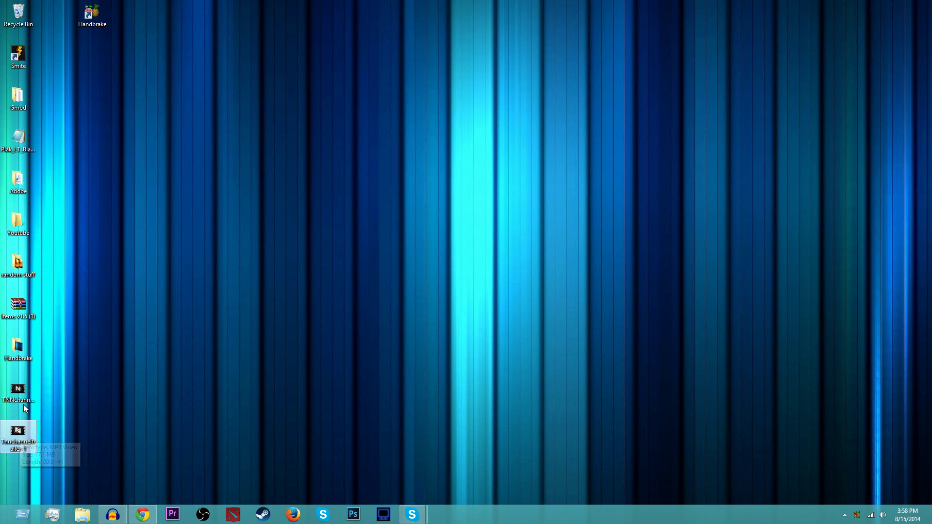
{"action": "left_click", "coordinate": [29, 381]}
{"action": "mouse_move", "coordinate": [24, 391]}
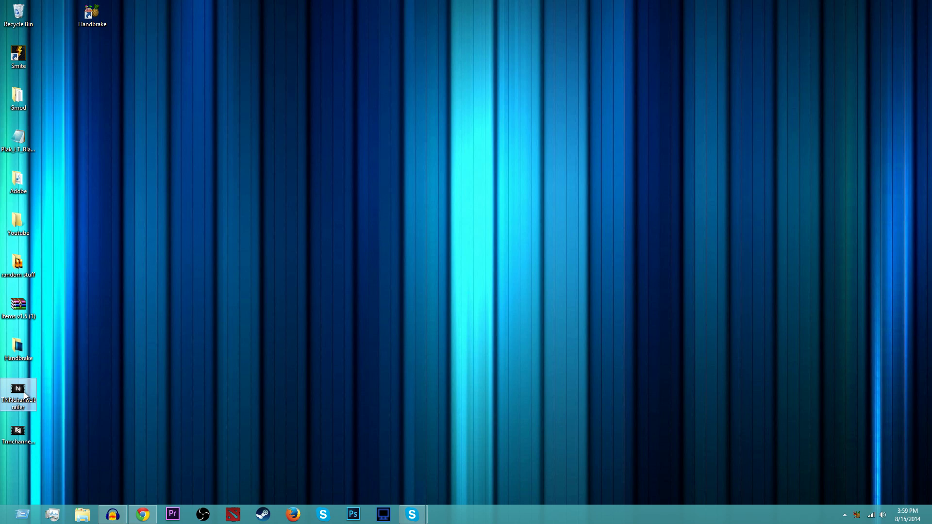
{"action": "double_click", "coordinate": [24, 392]}
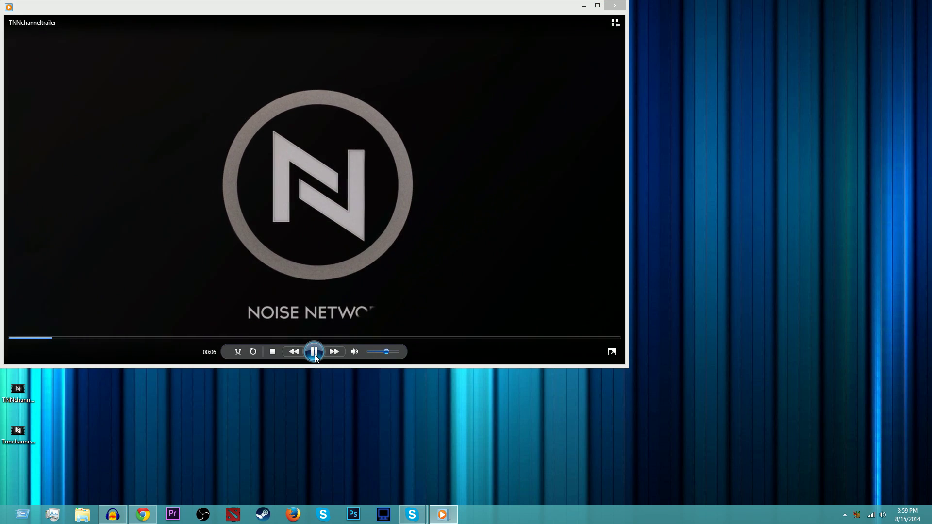
{"action": "left_click", "coordinate": [315, 354]}
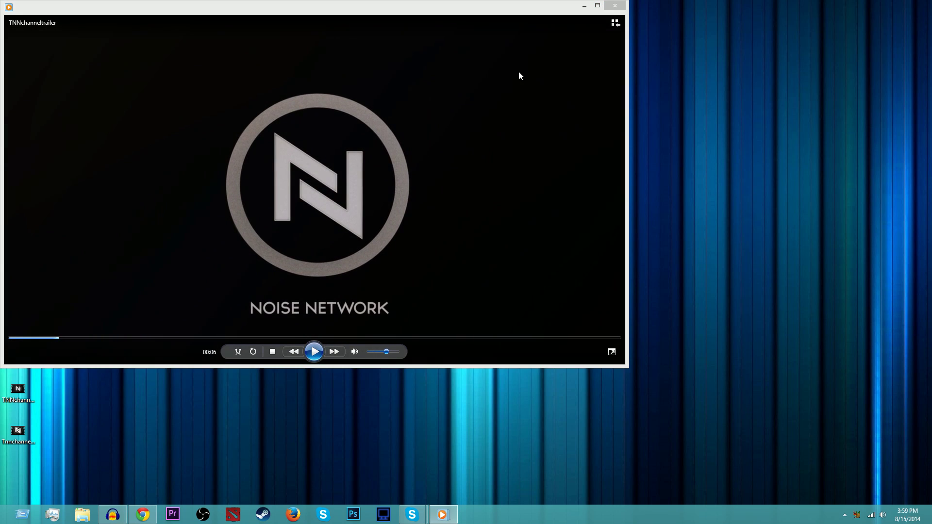
{"action": "left_click", "coordinate": [615, 6]}
{"action": "double_click", "coordinate": [18, 431]}
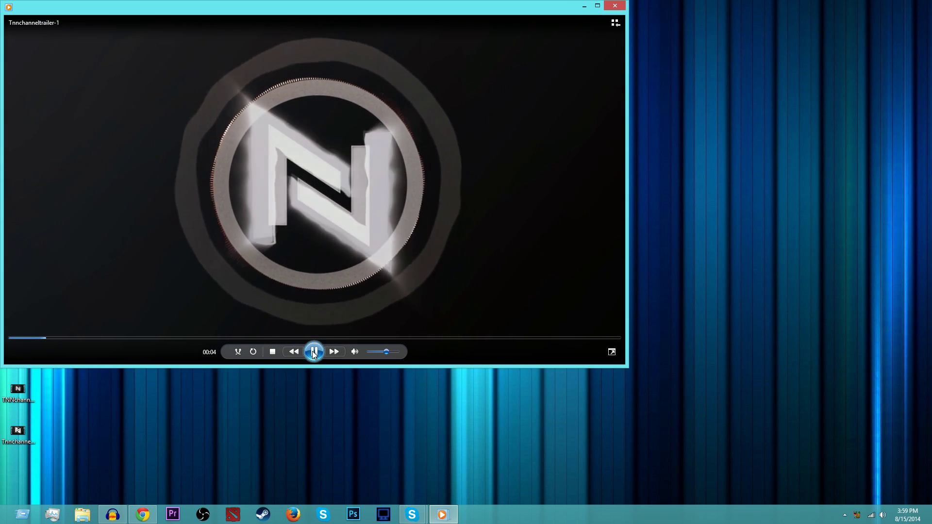
{"action": "left_click", "coordinate": [314, 351]}
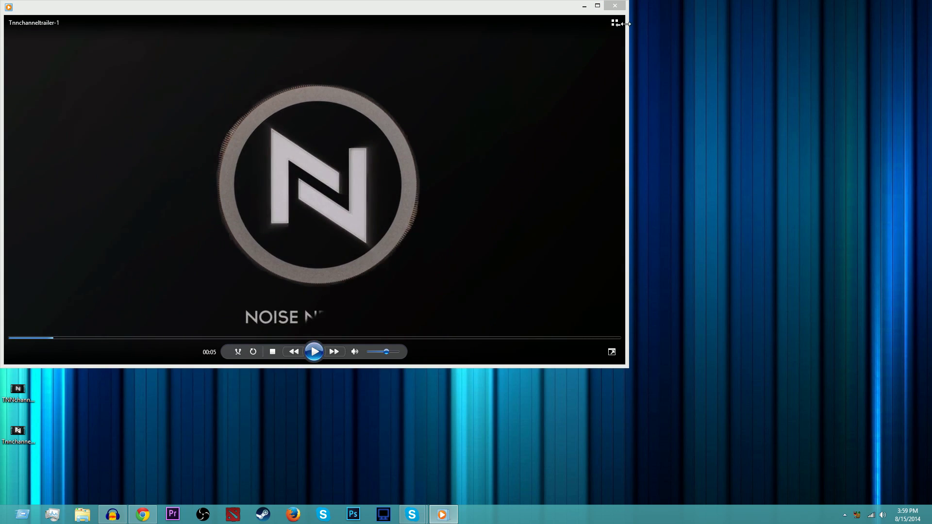
{"action": "left_click", "coordinate": [616, 5]}
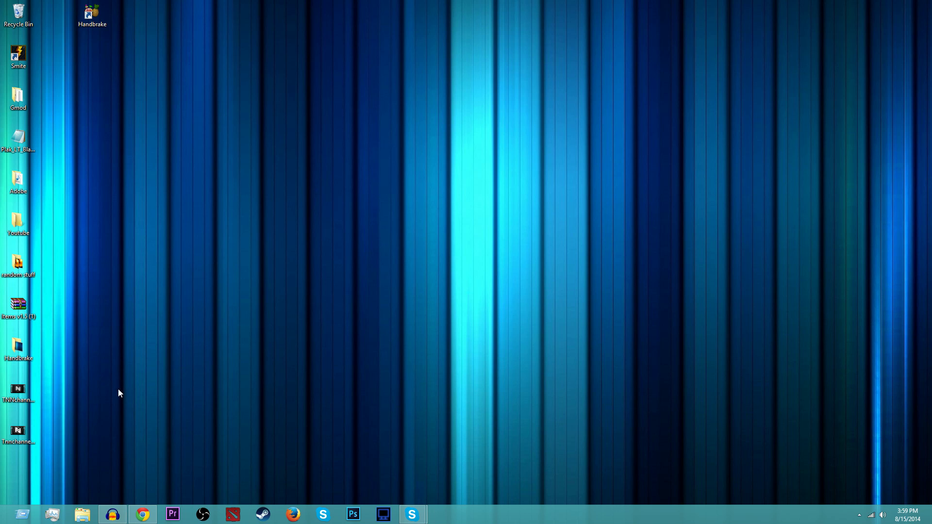
Restore the Chrome window showing the HandBrake SourceForge page from the taskbar
{"action": "mouse_move", "coordinate": [144, 521]}
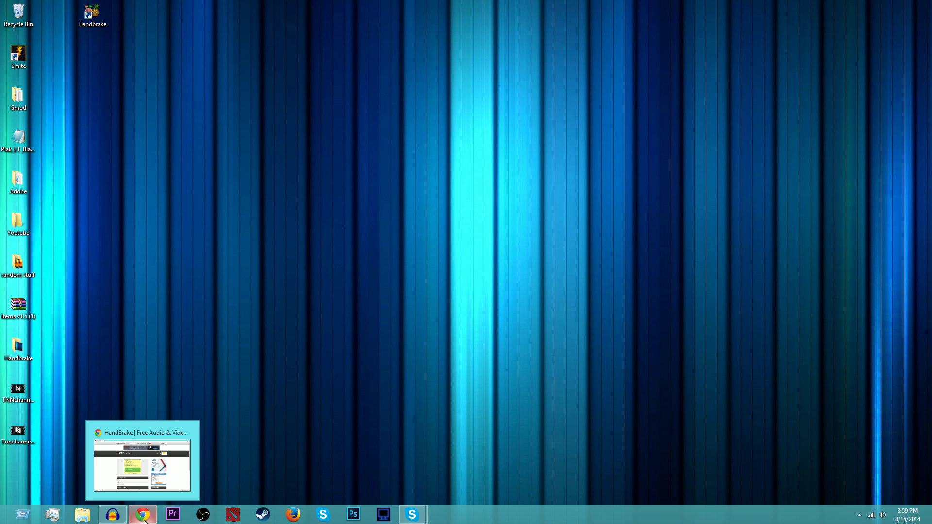
{"action": "left_click", "coordinate": [143, 461]}
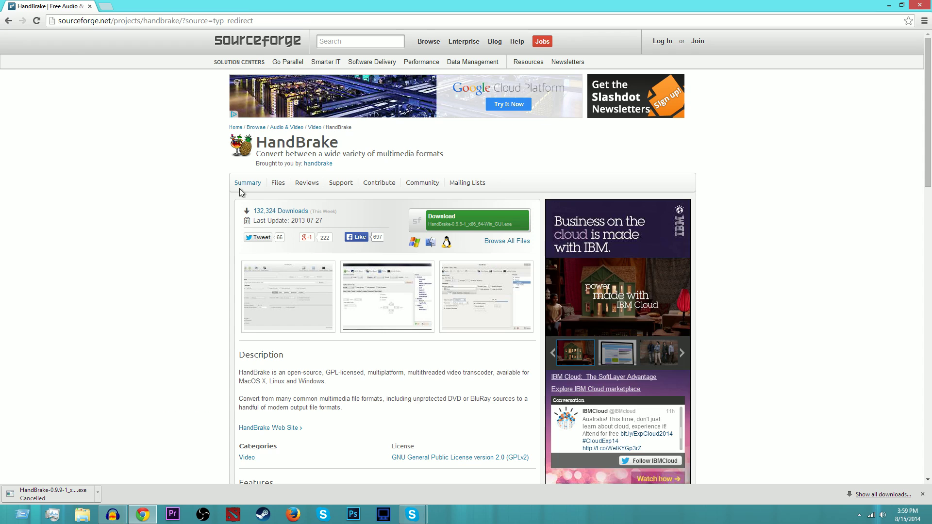